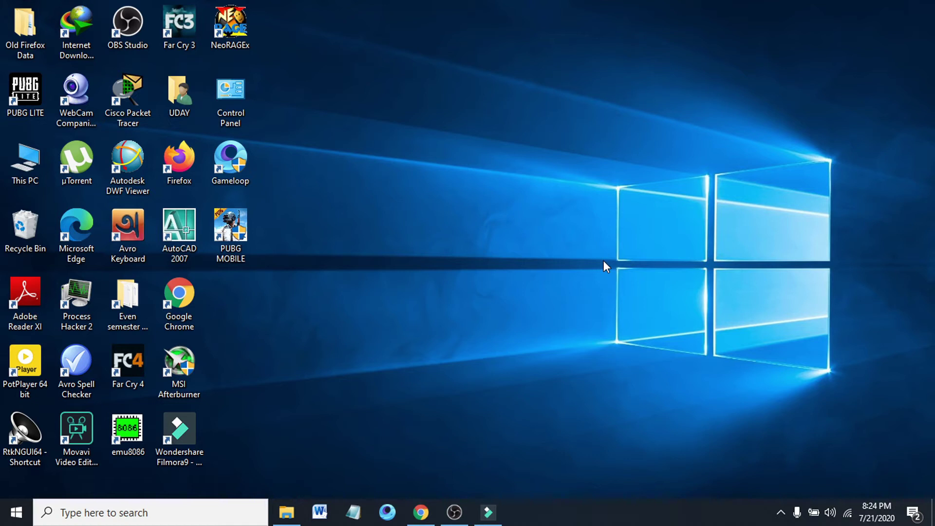
# Launch the Windows Settings home page from the Start menu
pyautogui.click(17, 514)
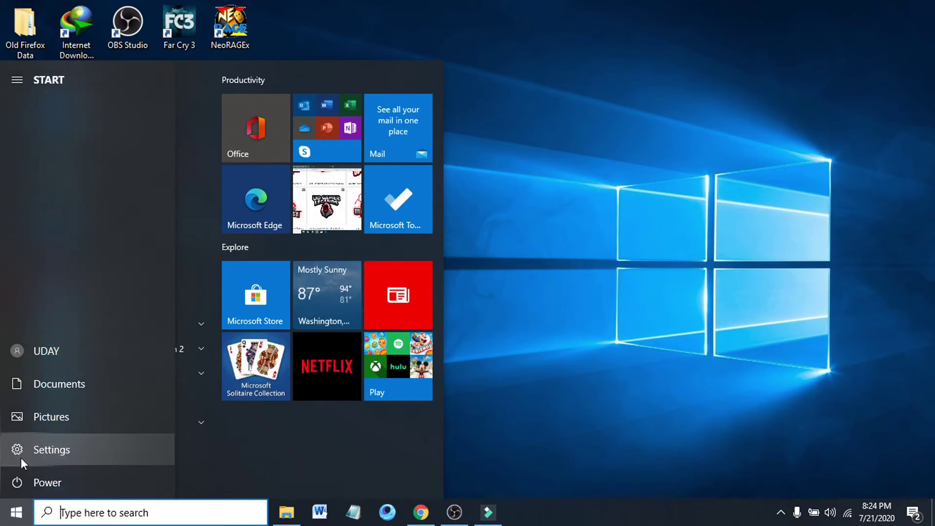
pyautogui.moveTo(16, 449)
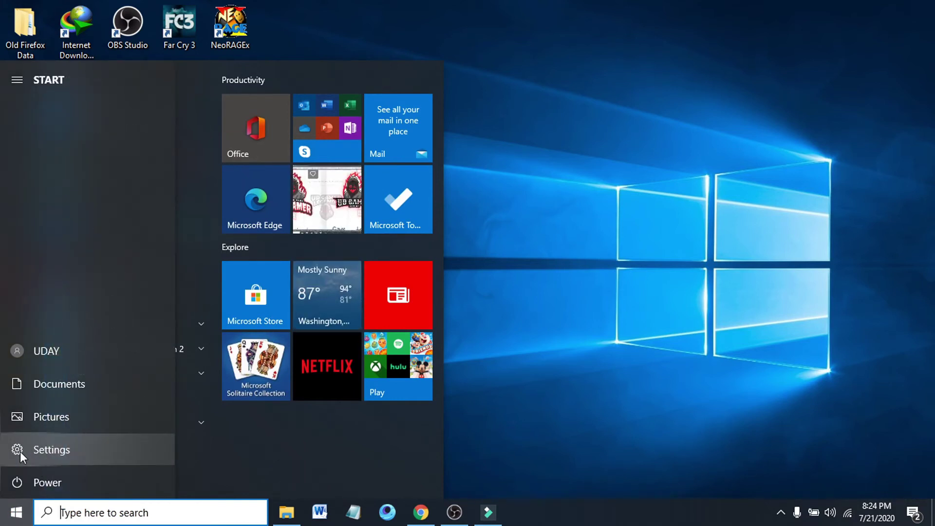
pyautogui.click(19, 452)
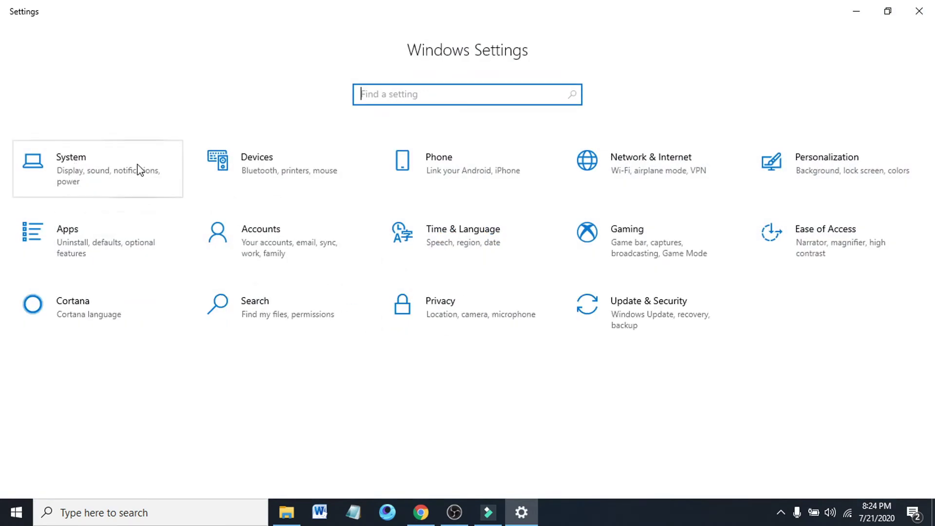
# Enter the System settings category to reach Projecting to this PC
pyautogui.click(92, 172)
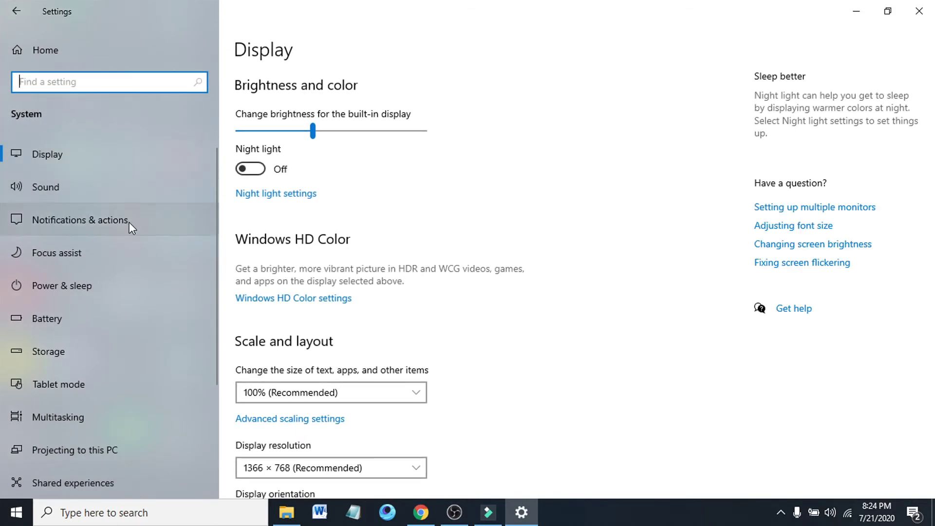
pyautogui.scroll(-2, 129, 222)
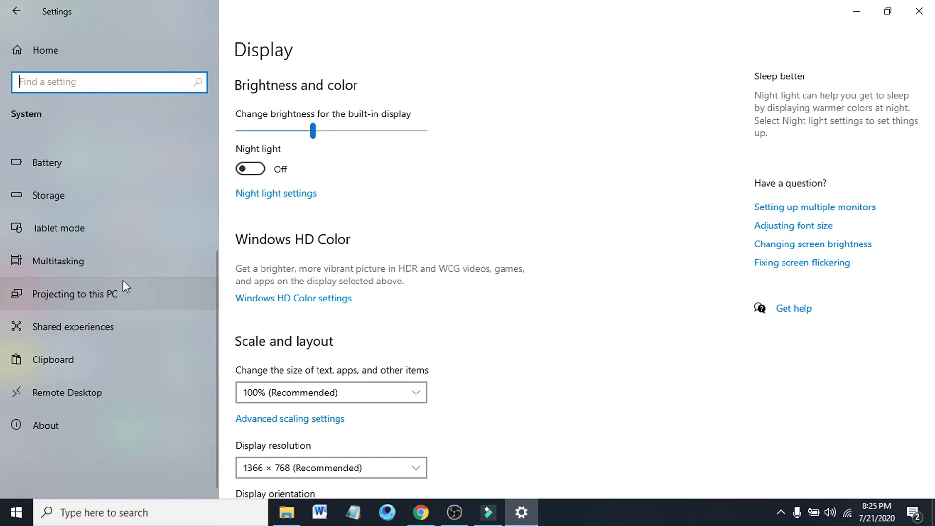
pyautogui.scroll(1, 123, 279)
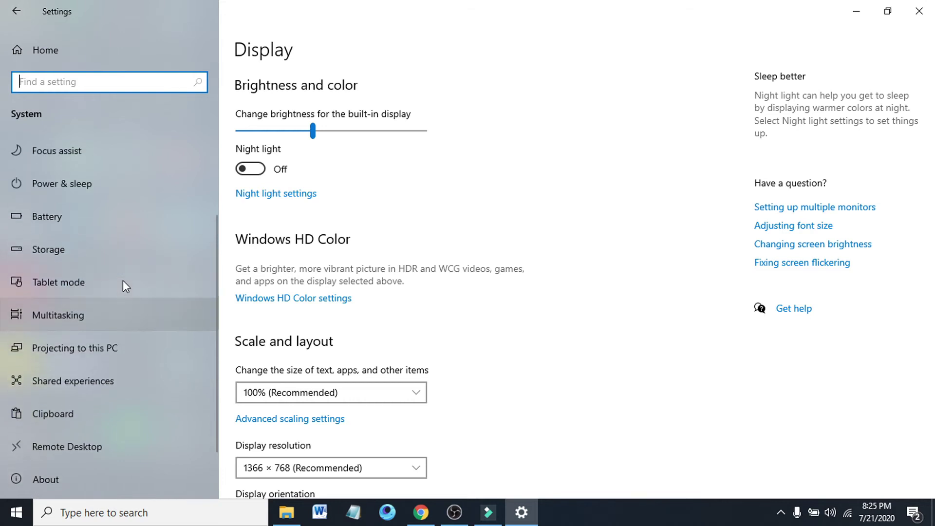
pyautogui.scroll(-1, 116, 281)
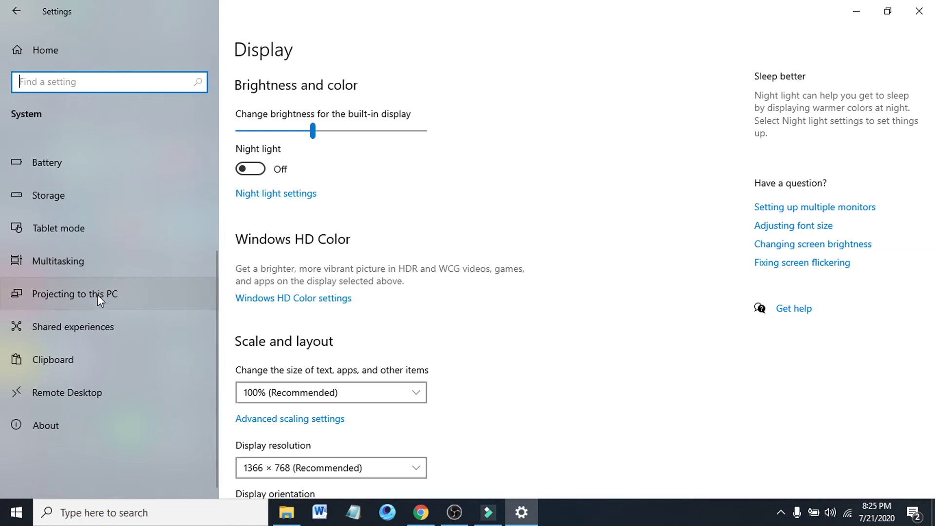
pyautogui.click(97, 295)
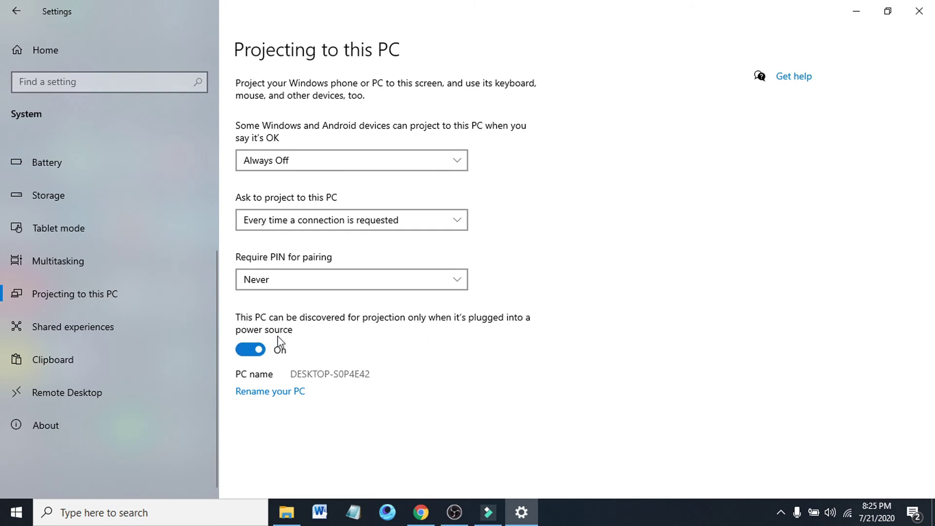
pyautogui.click(248, 350)
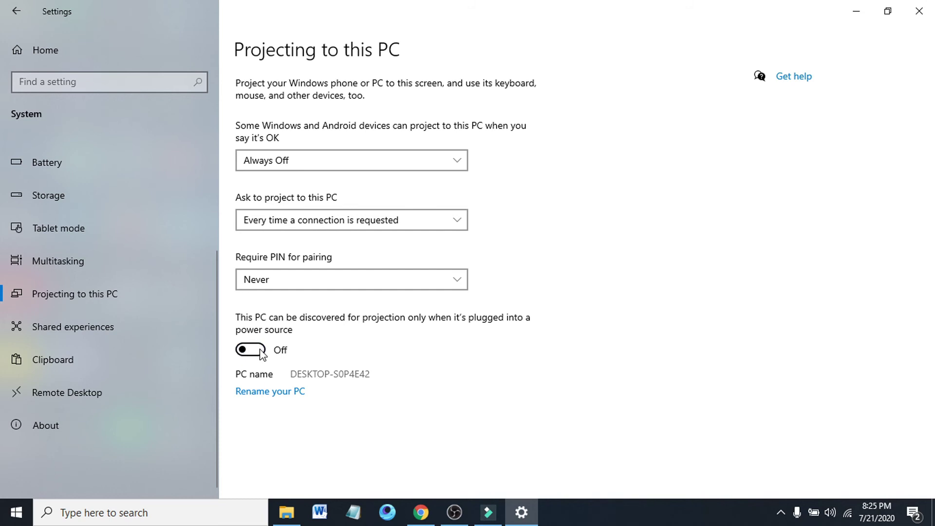
pyautogui.click(262, 354)
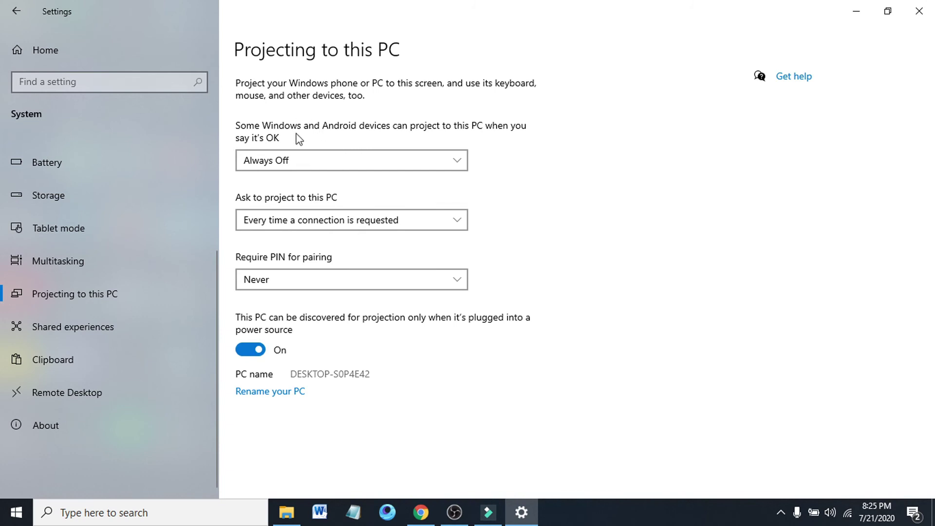